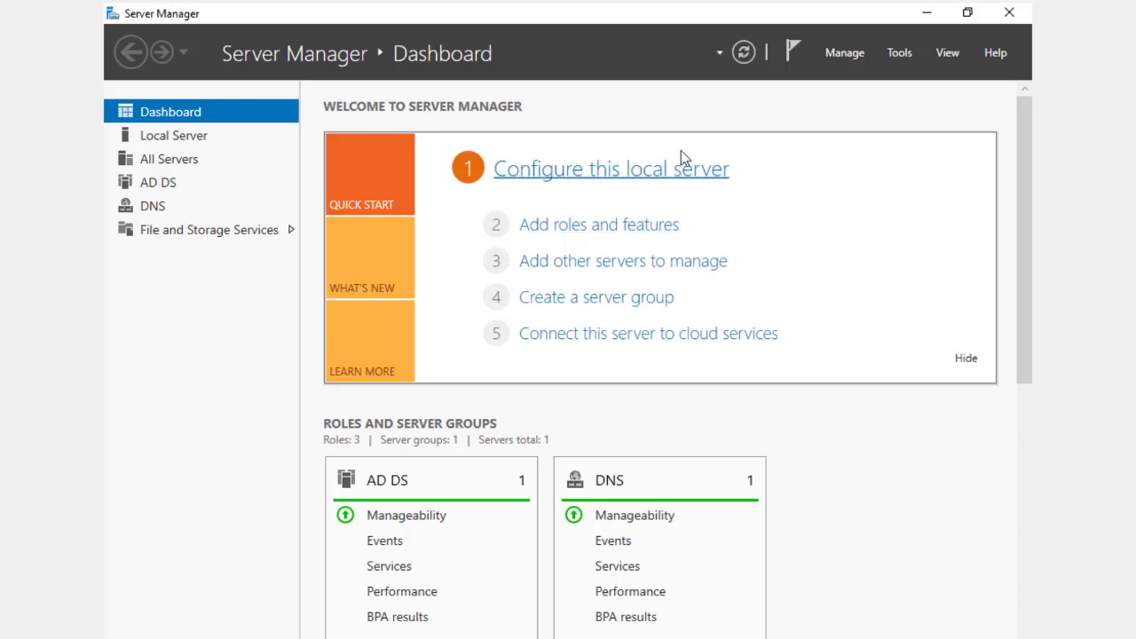
# Step: Open the Group Policy Management tool and expand the forest down to the policies of its internal domain
pyautogui.click(899, 53)
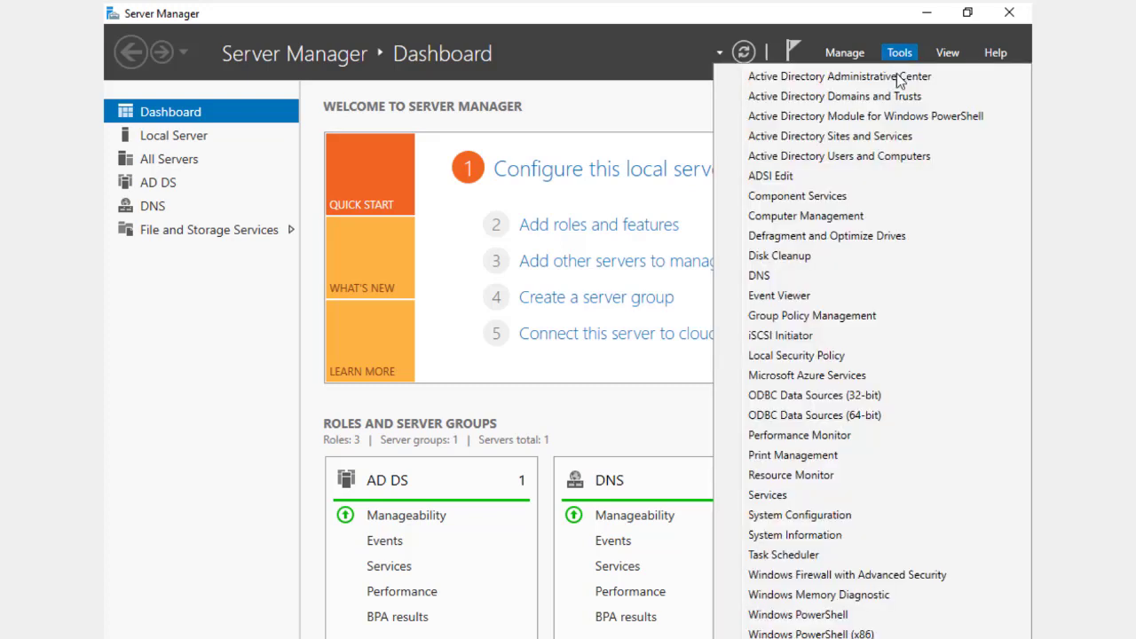
pyautogui.click(846, 318)
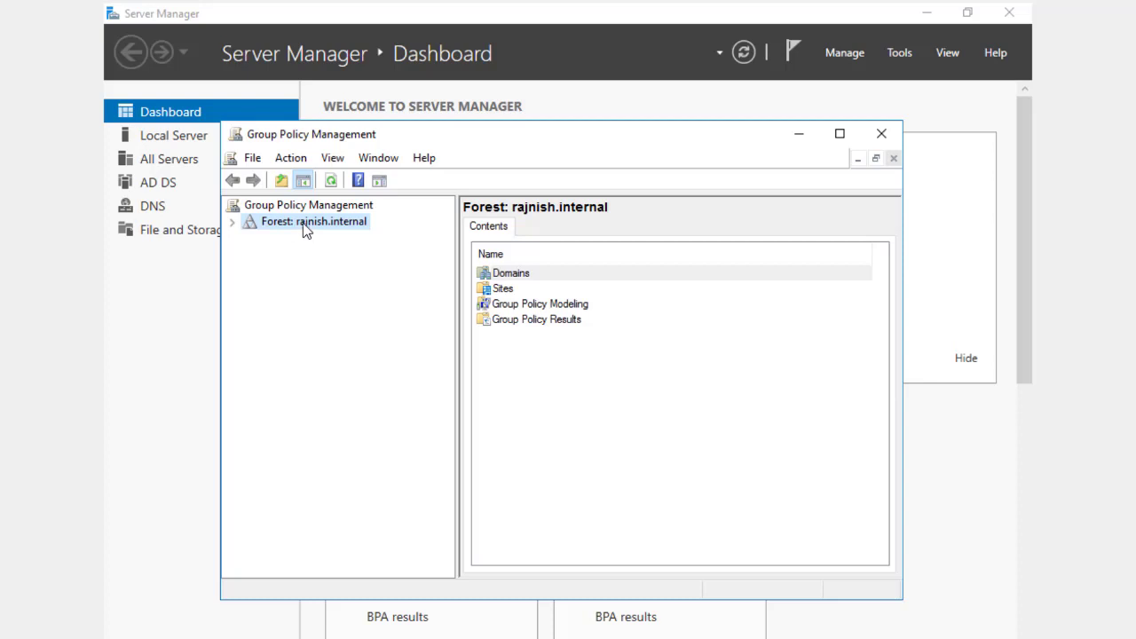
pyautogui.click(232, 221)
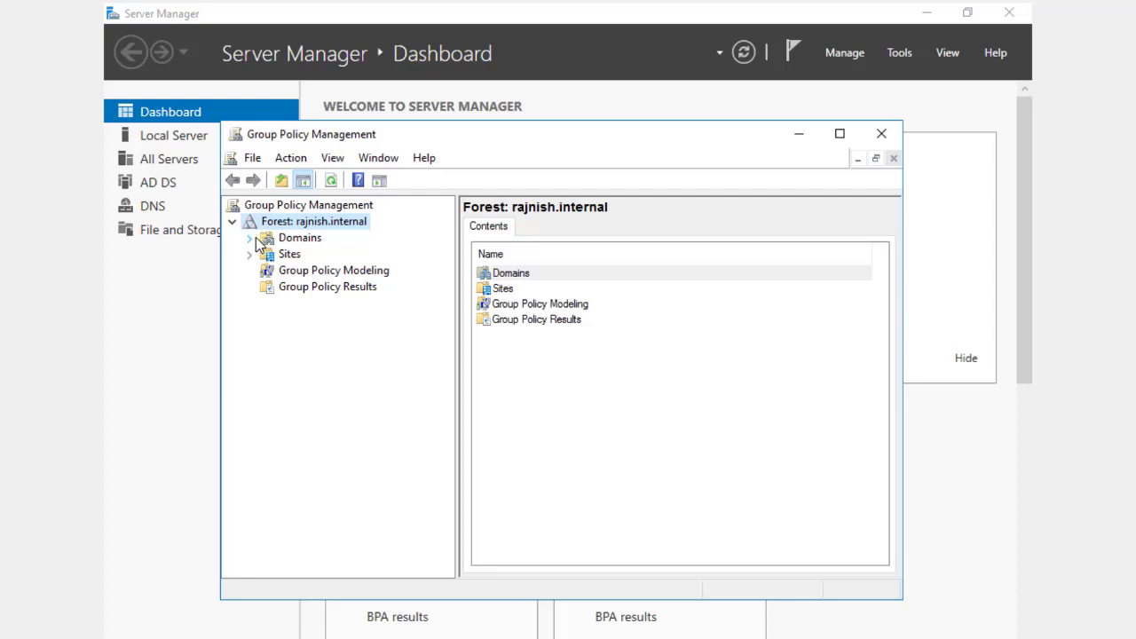
pyautogui.click(250, 238)
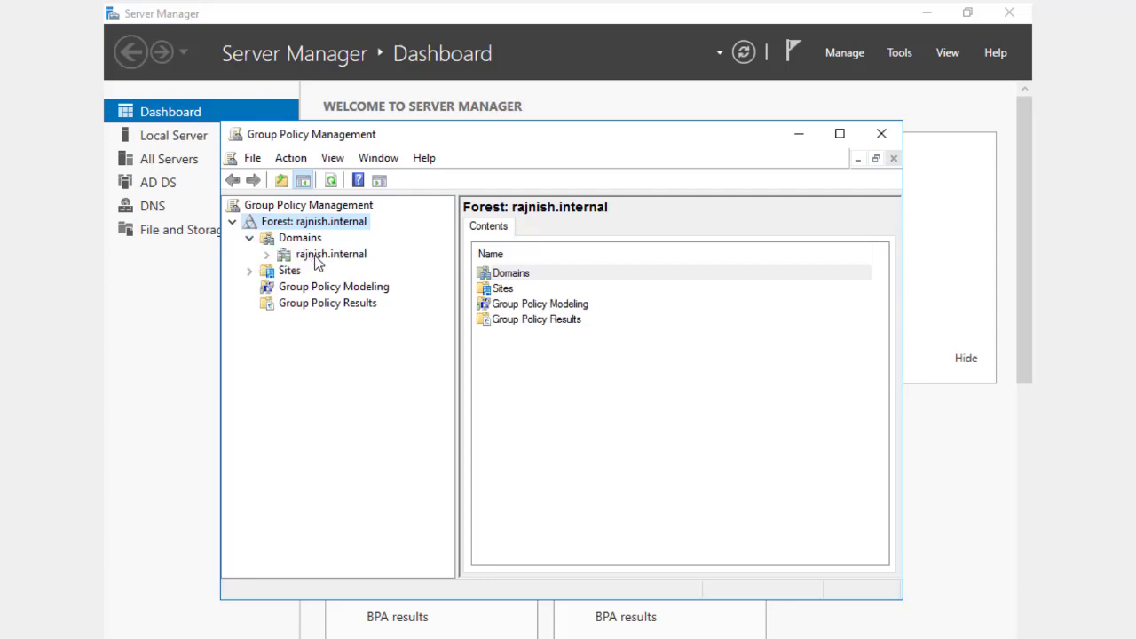
pyautogui.click(280, 255)
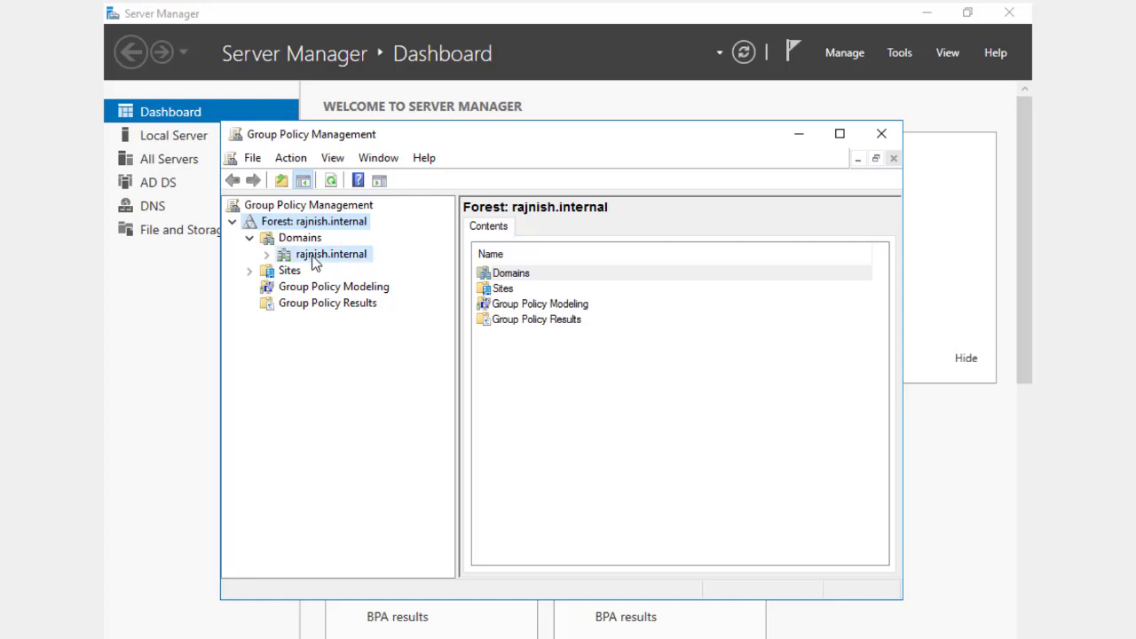
pyautogui.click(267, 254)
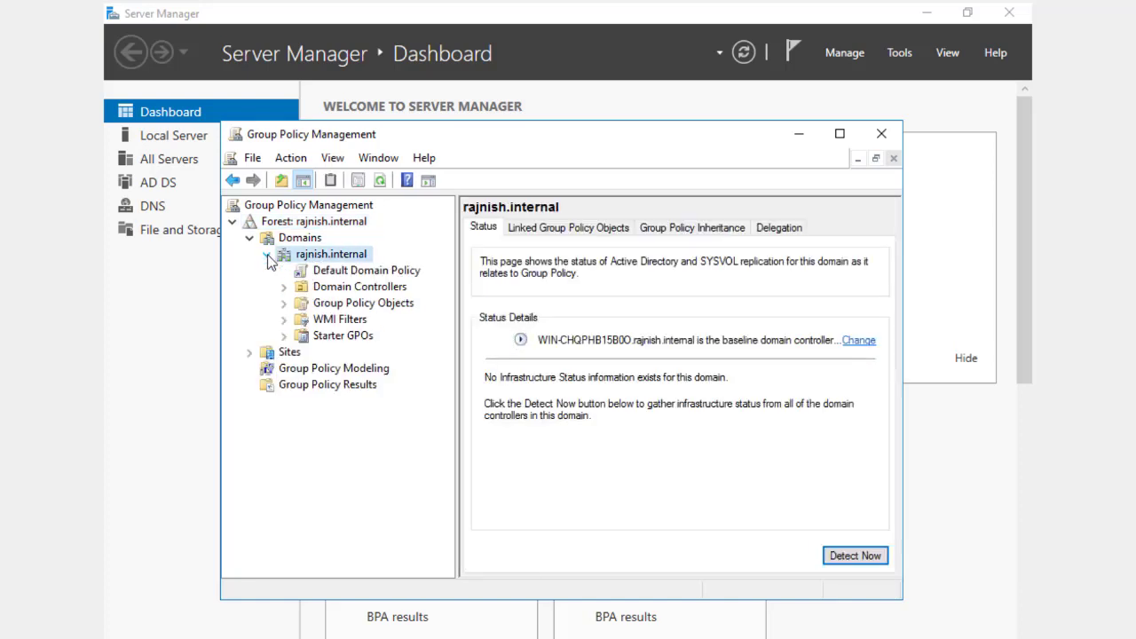
# Step: Open the Default Domain Policy for editing in a maximized Group Policy Management Editor
pyautogui.click(340, 273)
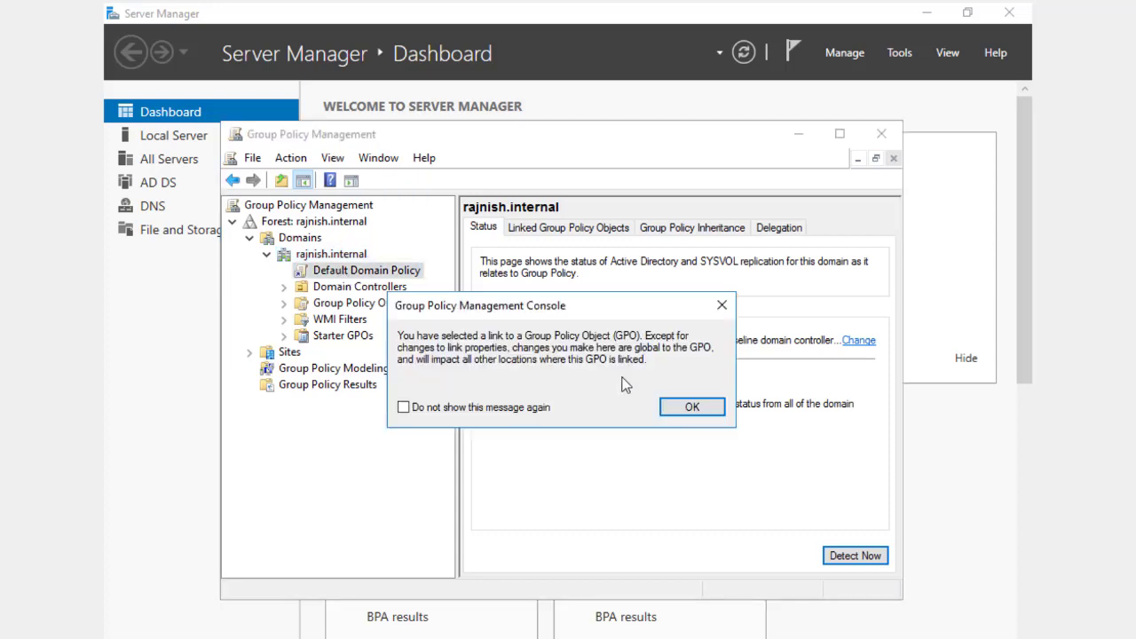
pyautogui.click(691, 407)
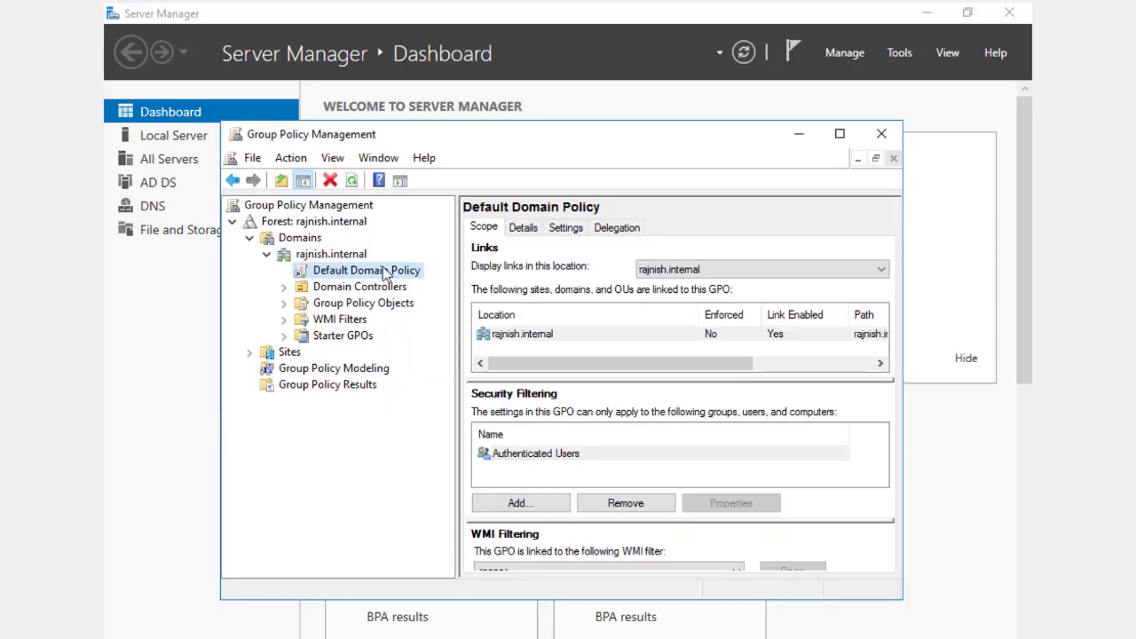
pyautogui.rightClick(388, 273)
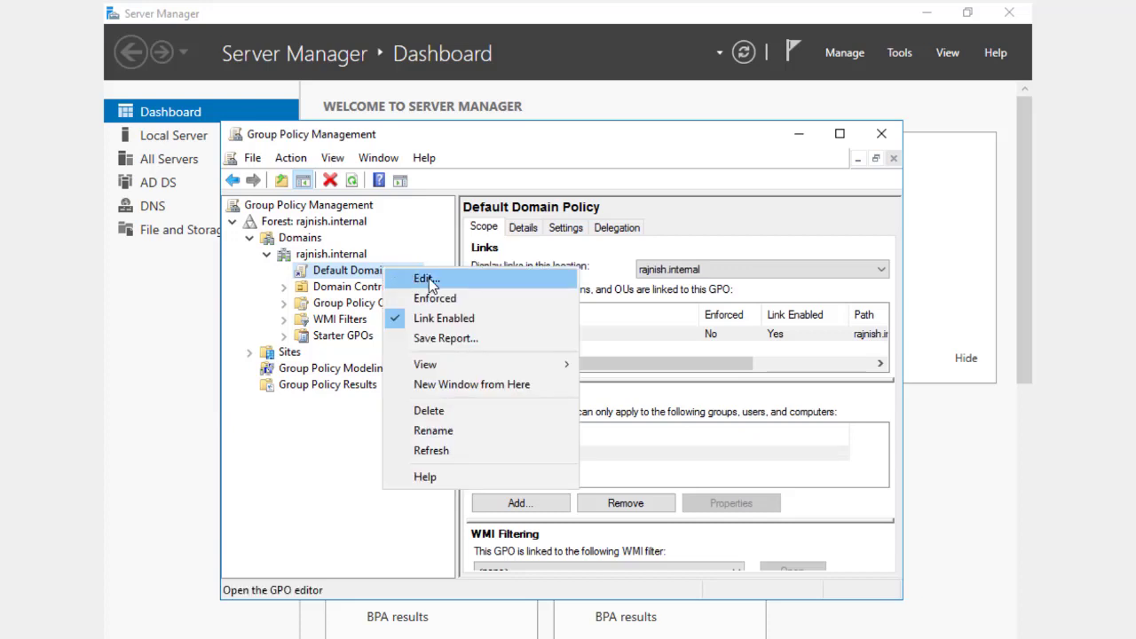
pyautogui.click(427, 279)
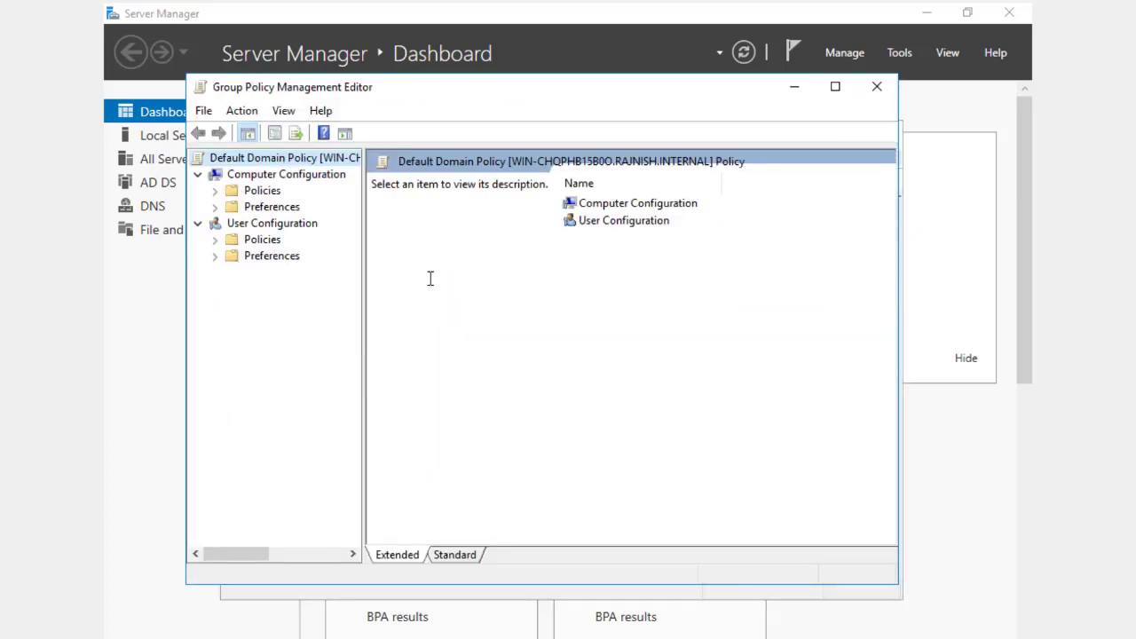
pyautogui.click(835, 86)
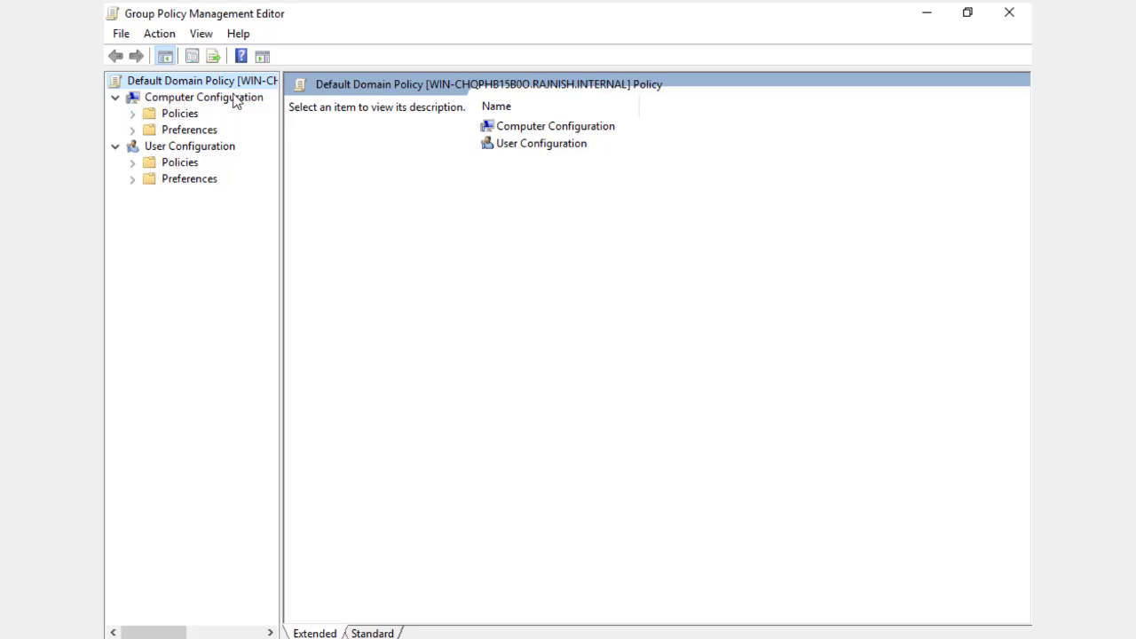
# Step: Show the Audit Policy settings under Computer Configuration > Policies > Windows Settings > Security Settings > Local Policies
pyautogui.click(133, 113)
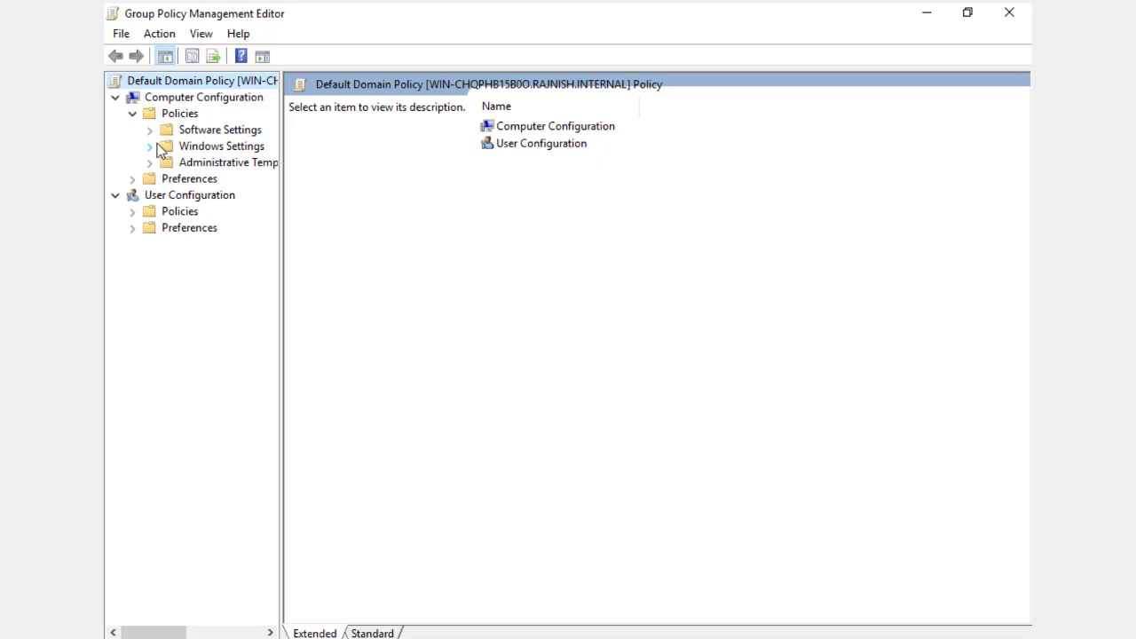
pyautogui.click(149, 145)
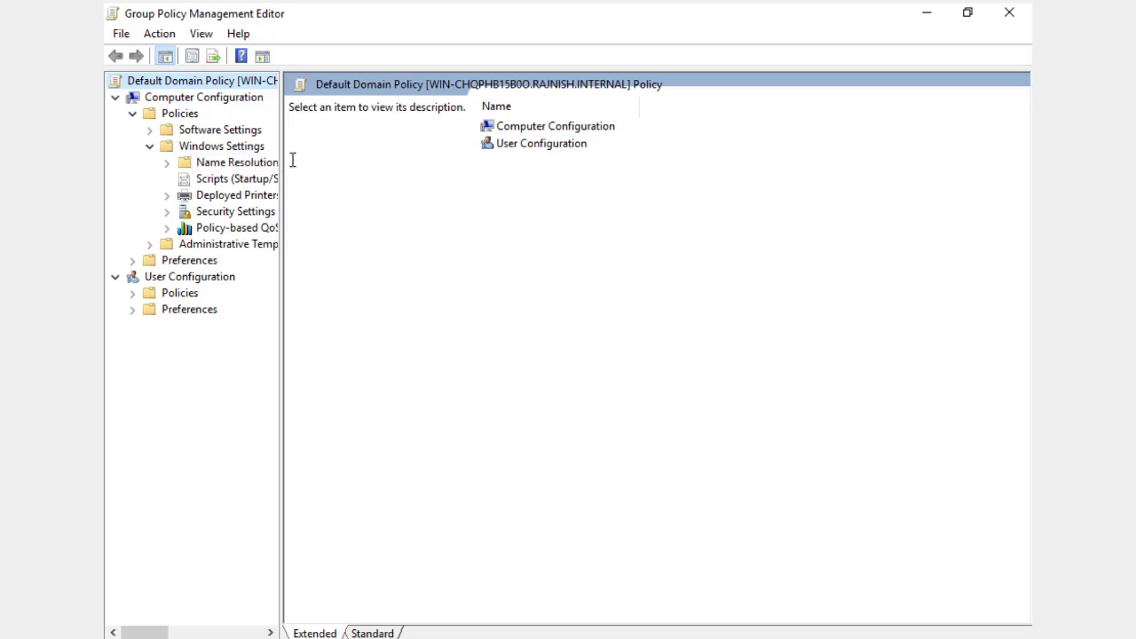
pyautogui.moveTo(281, 147); pyautogui.dragTo(504, 178)
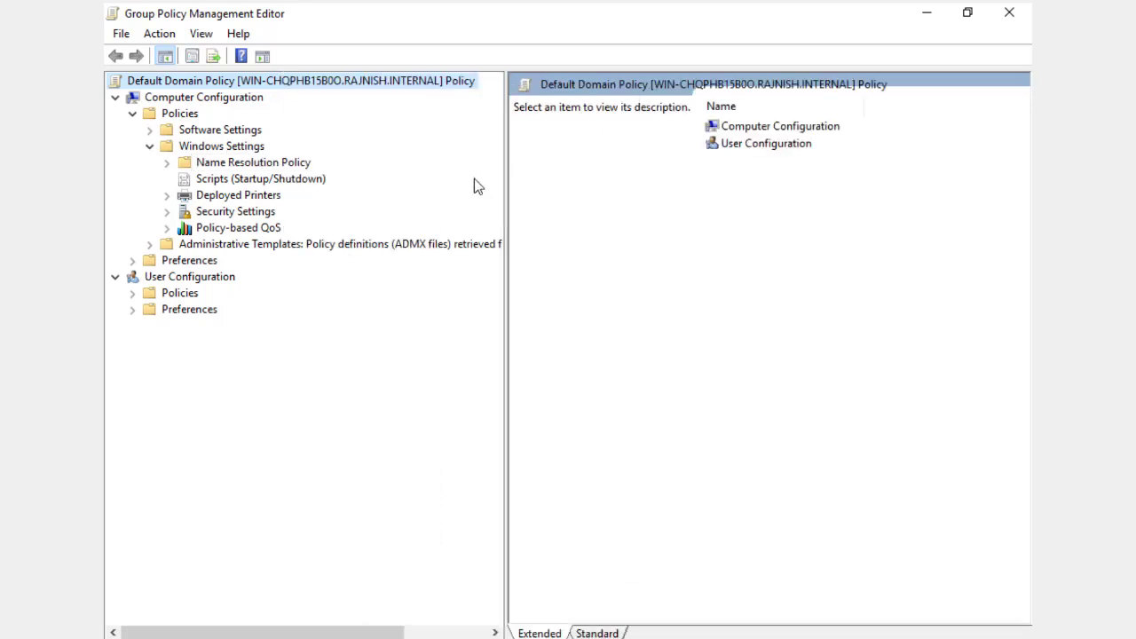
pyautogui.click(167, 211)
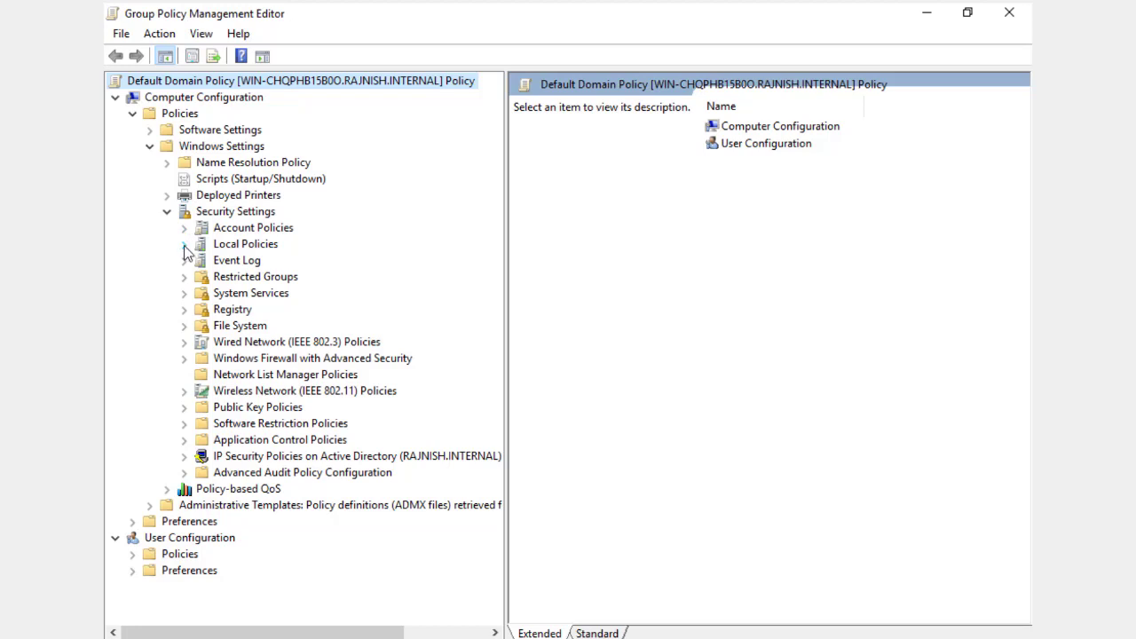
pyautogui.click(185, 245)
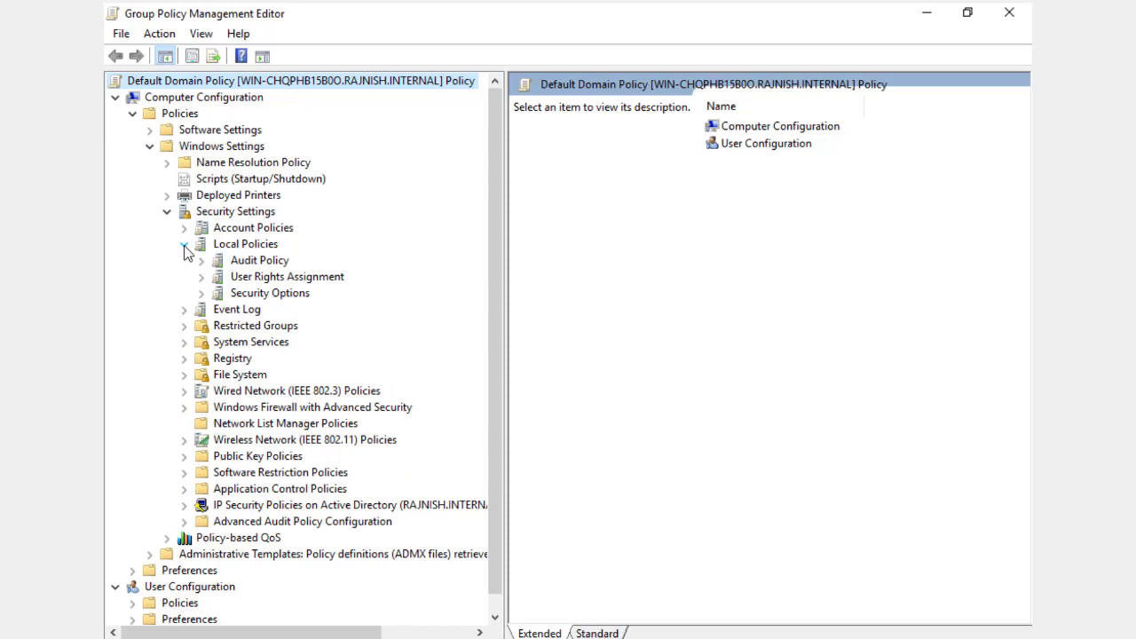
pyautogui.click(256, 263)
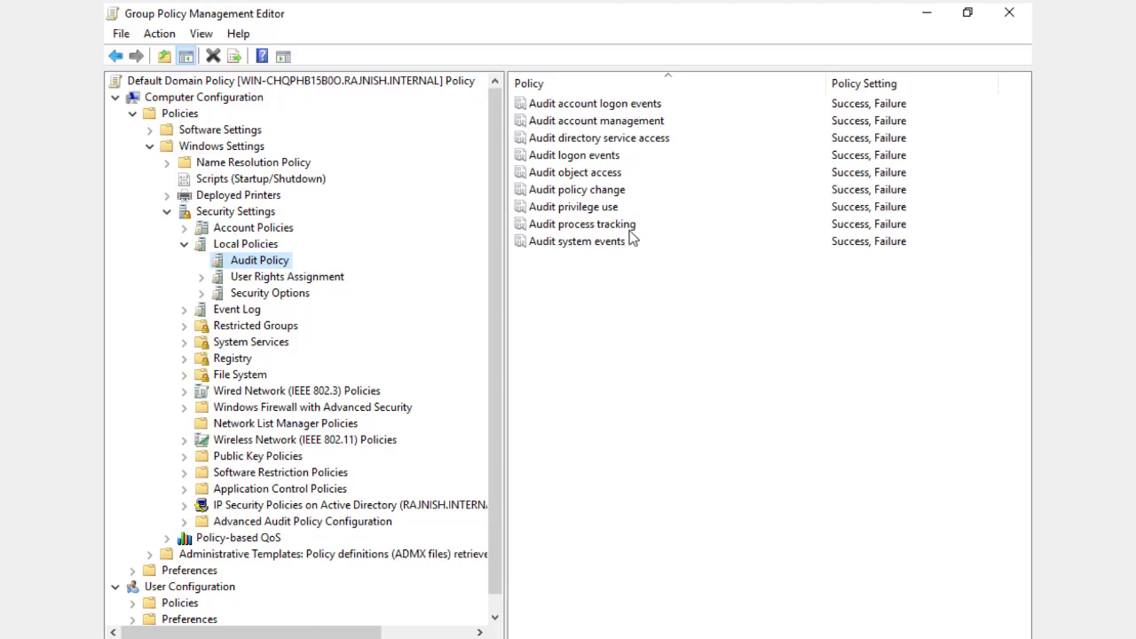
# Step: Define the Audit account logon events policy to audit both Success and Failure attempts
pyautogui.doubleClick(634, 104)
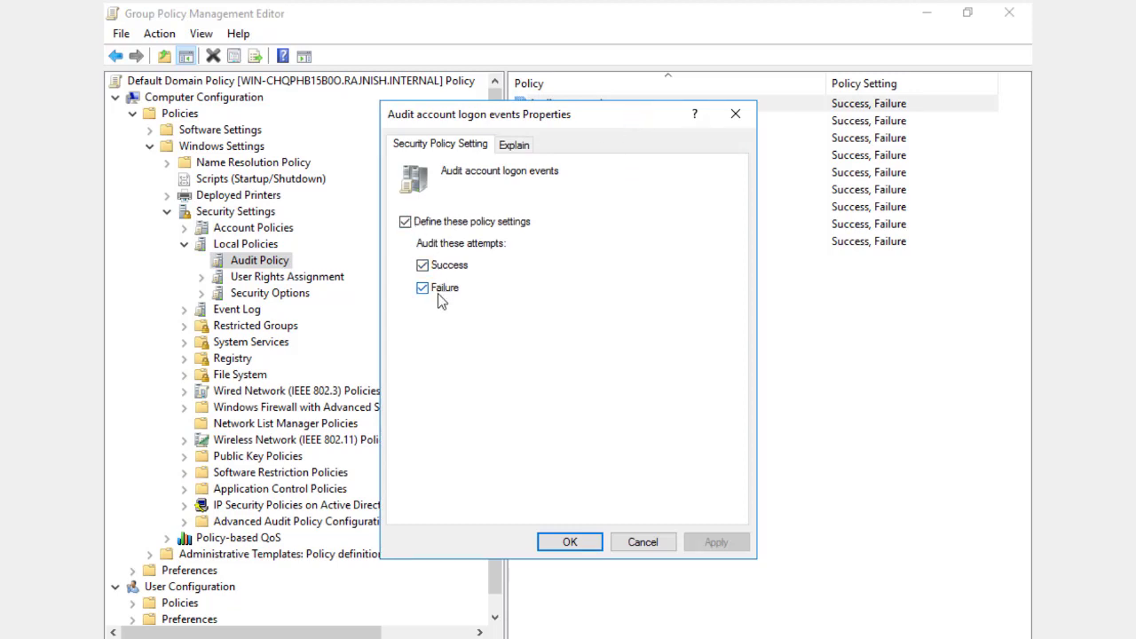
pyautogui.click(411, 223)
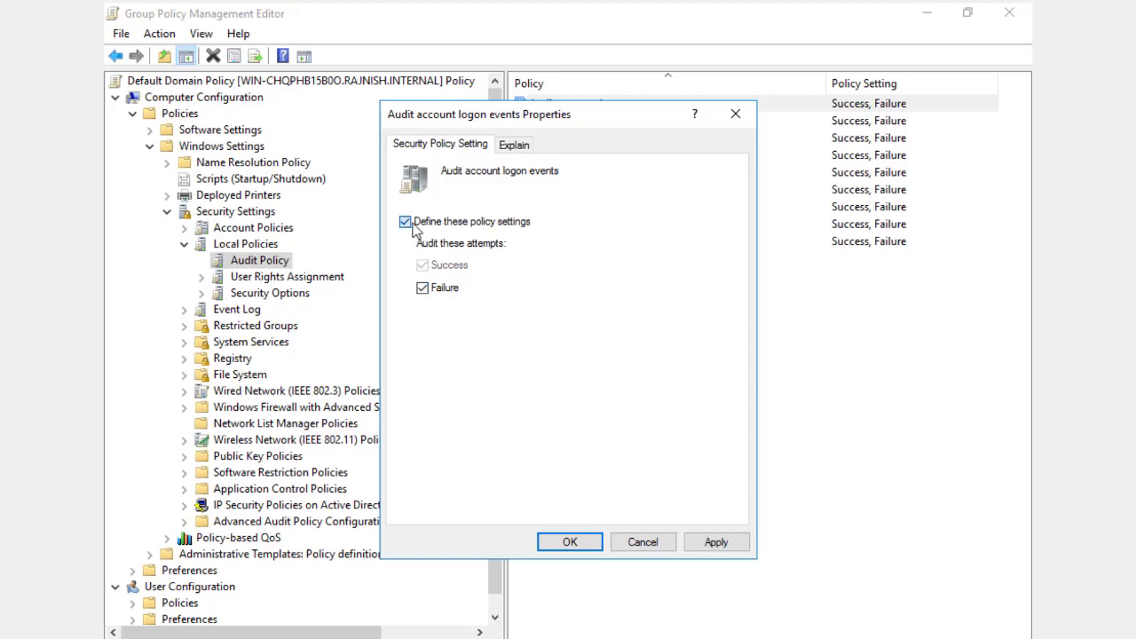
pyautogui.click(406, 223)
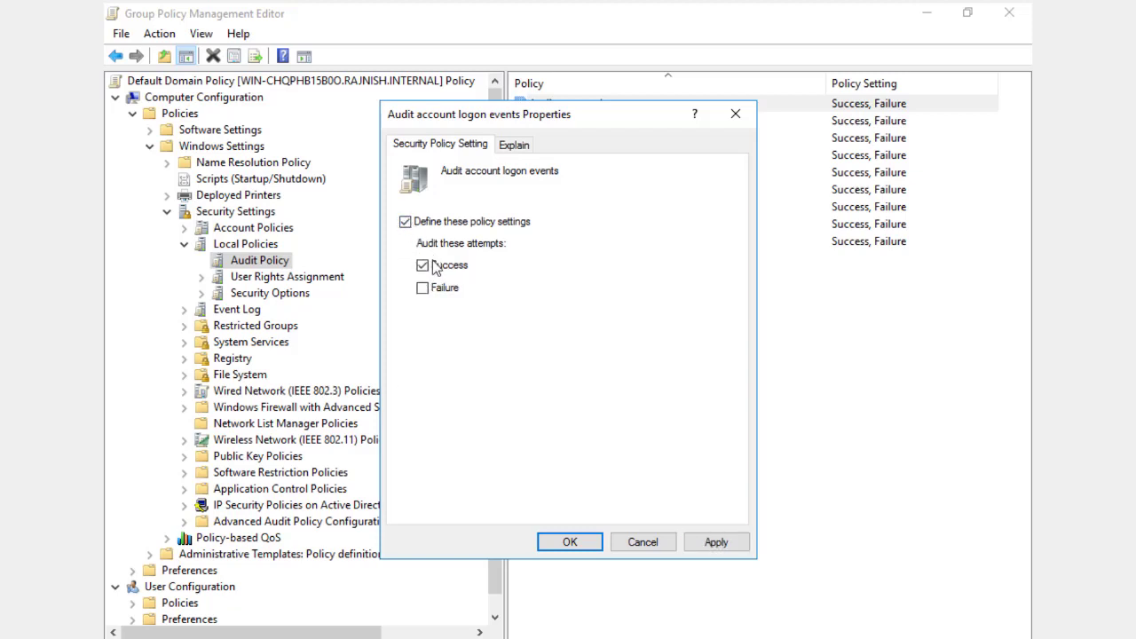
pyautogui.click(423, 289)
pyautogui.click(568, 542)
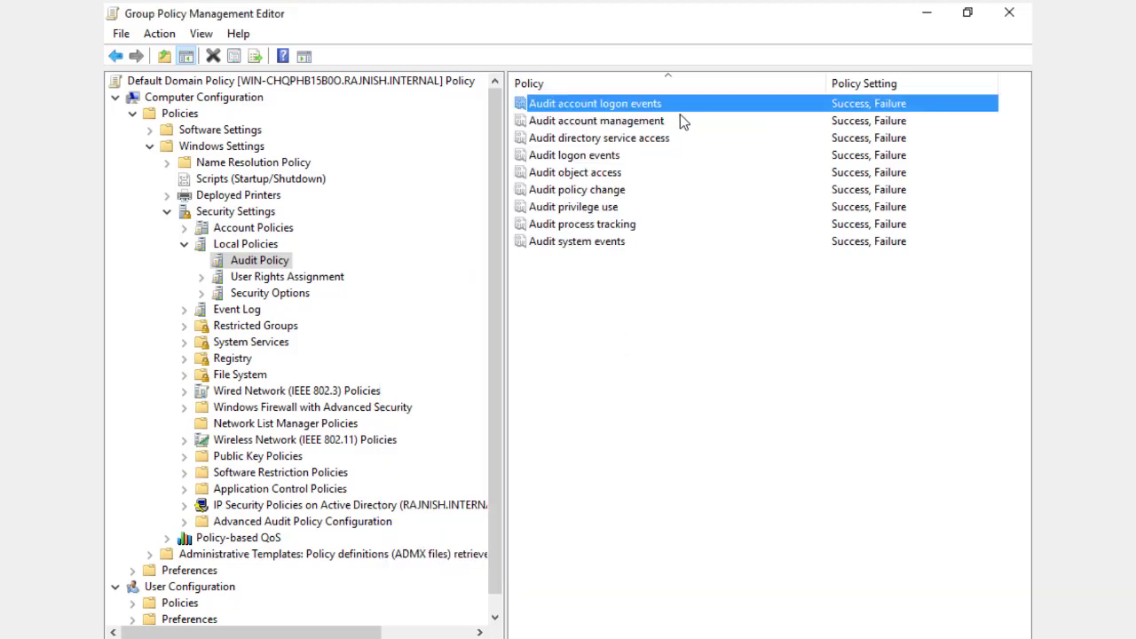
pyautogui.click(667, 244)
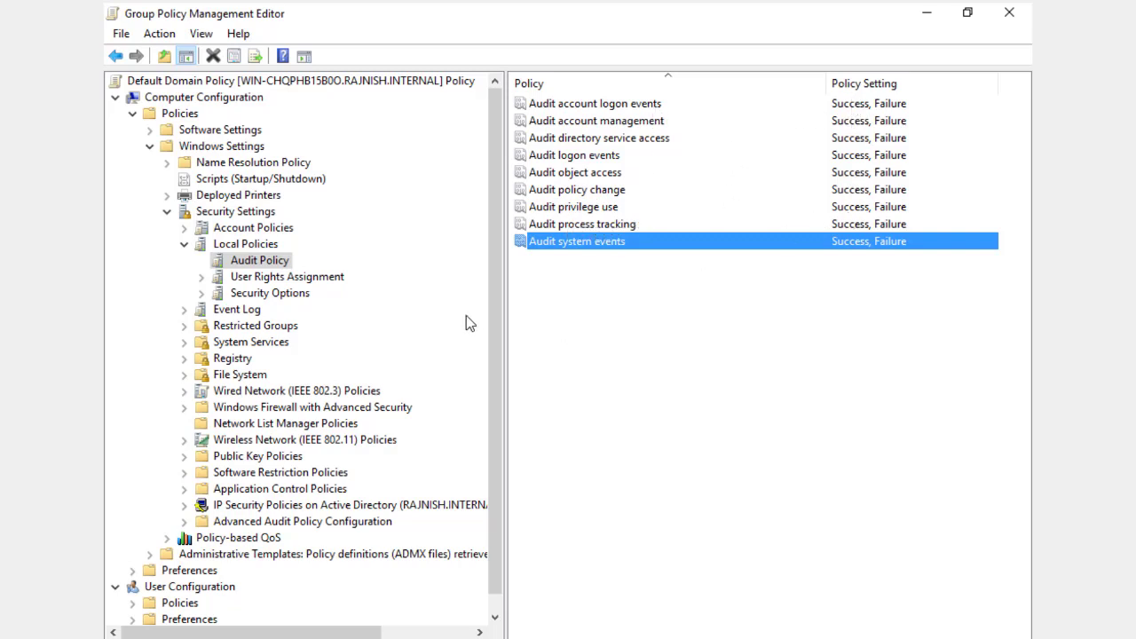
# Step: Collapse Local Policies and show the Account Logon subcategories of the Audit Policies under Advanced Audit Policy Configuration
pyautogui.click(185, 245)
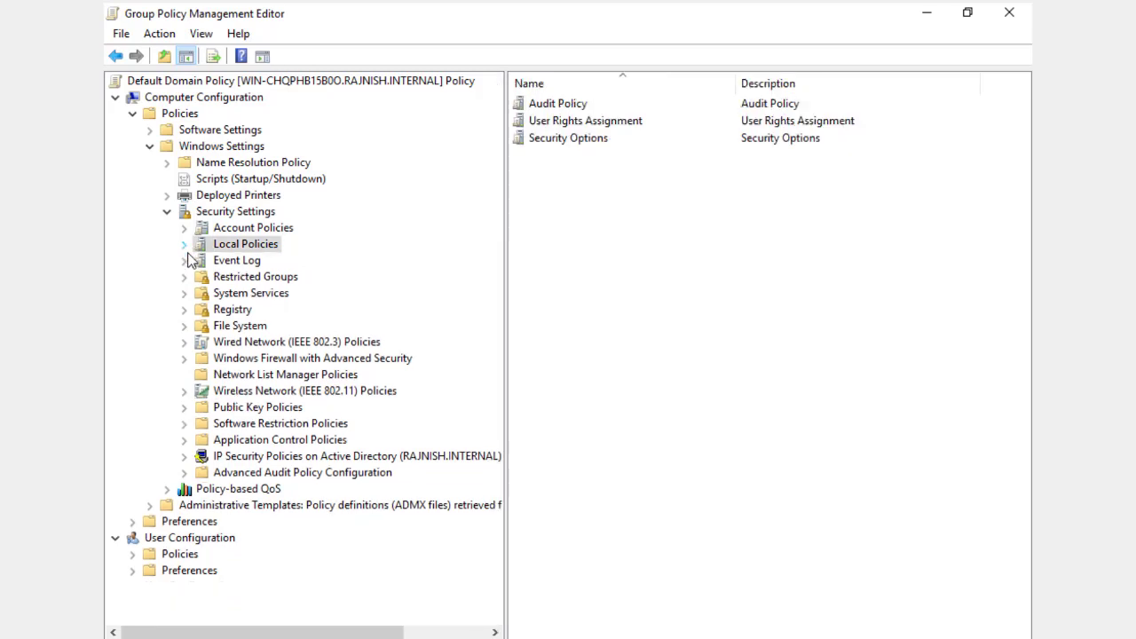
pyautogui.click(184, 473)
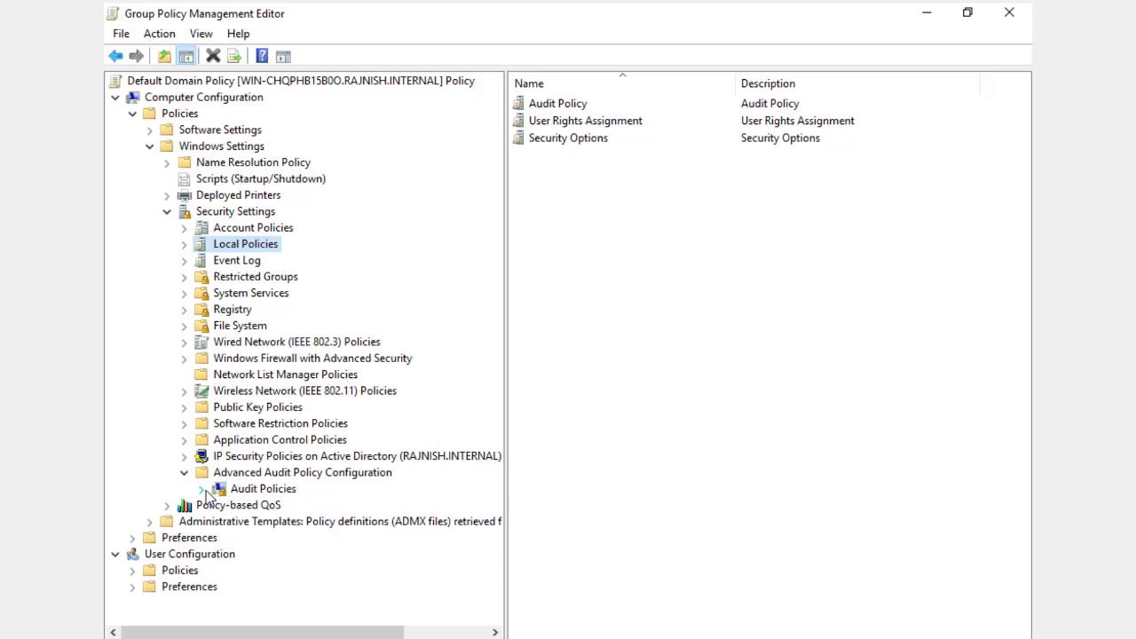
pyautogui.click(203, 489)
pyautogui.doubleClick(260, 441)
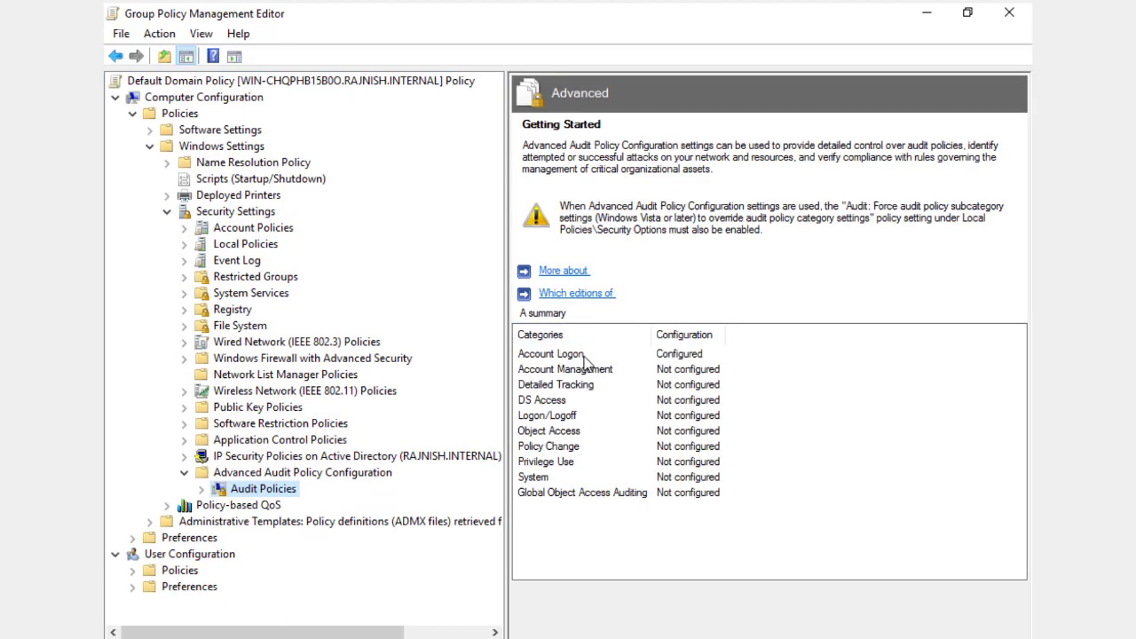
pyautogui.click(583, 355)
pyautogui.doubleClick(583, 356)
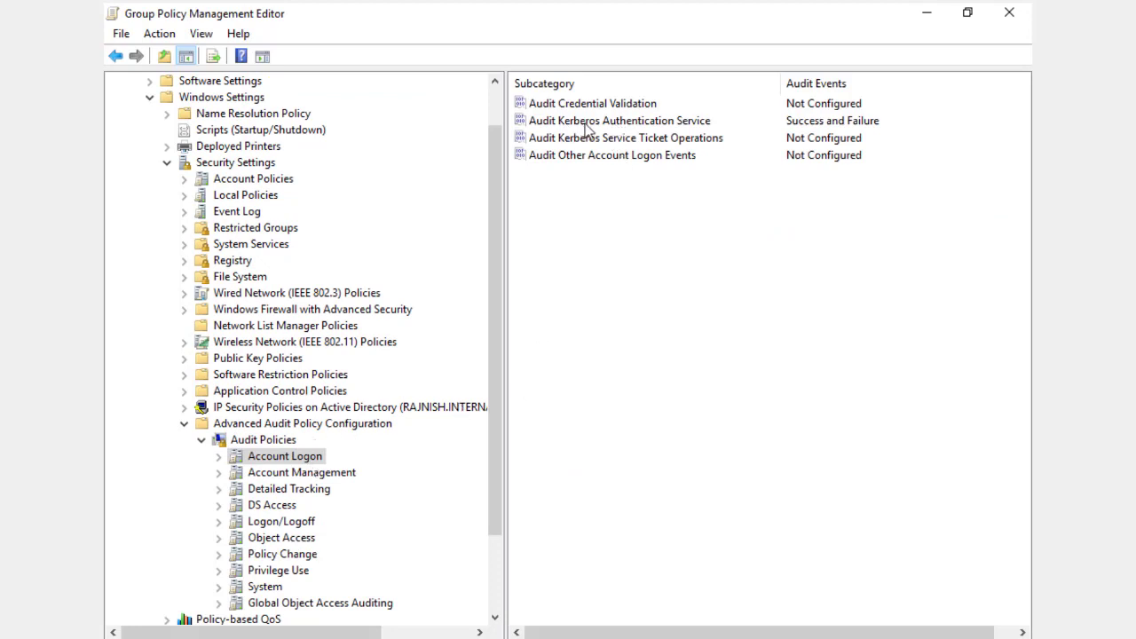
# Step: Configure Audit Kerberos Authentication Service to audit both Success and Failure events
pyautogui.click(679, 124)
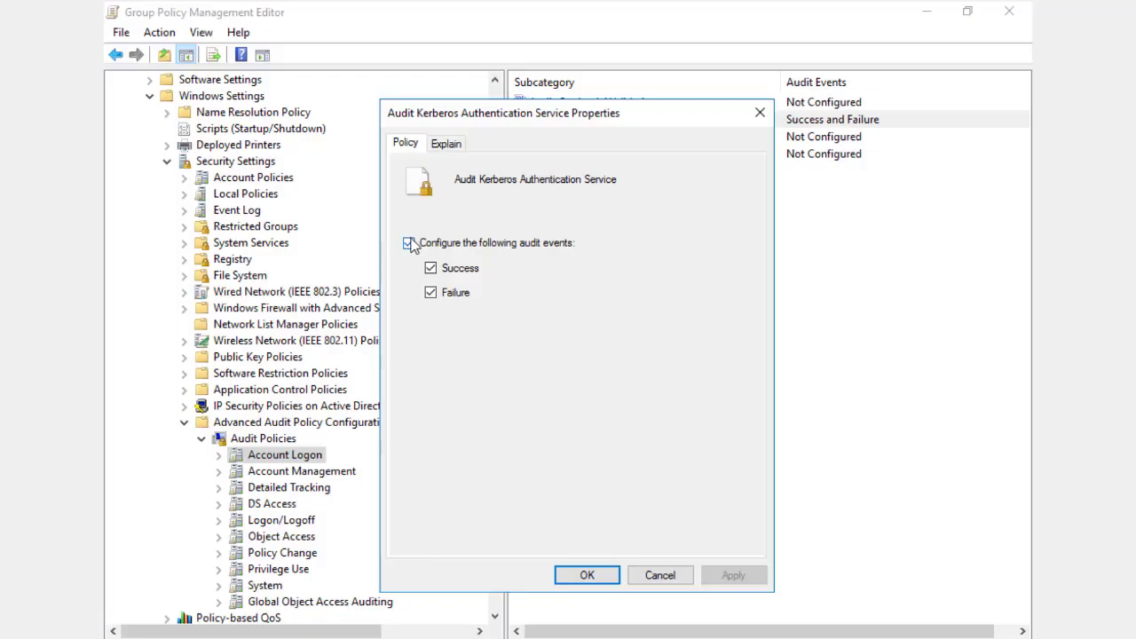
pyautogui.click(408, 243)
pyautogui.click(408, 243)
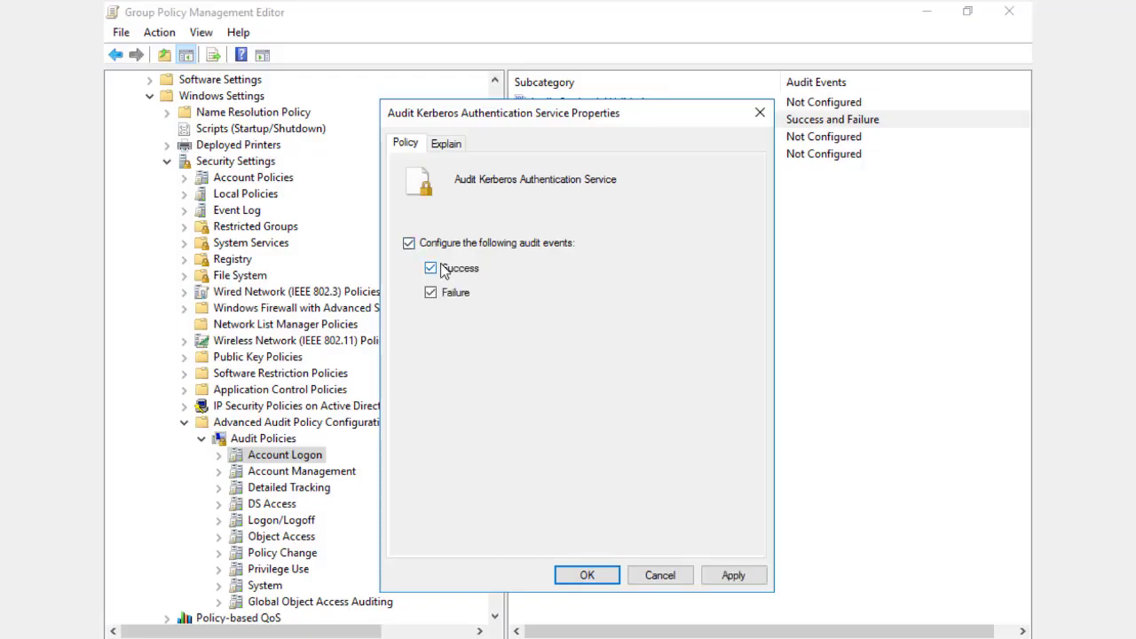
pyautogui.click(430, 268)
pyautogui.click(431, 292)
pyautogui.click(431, 268)
pyautogui.click(430, 292)
pyautogui.click(590, 572)
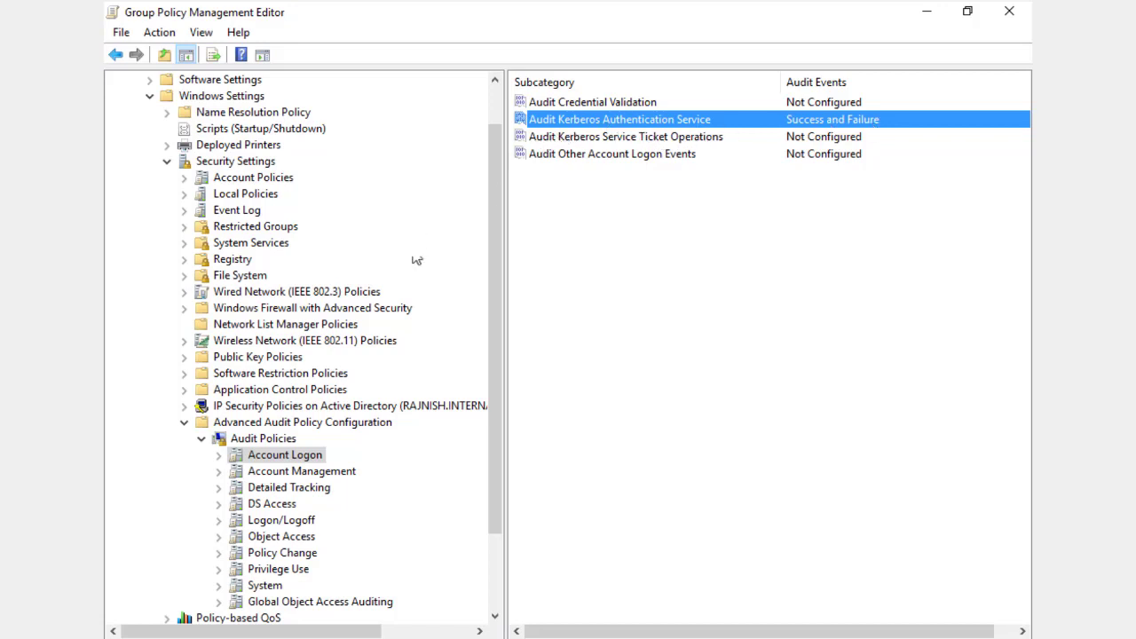
# Step: Close the Group Policy Management Editor and the Group Policy Management console
pyautogui.scroll(-2, 280, 483)
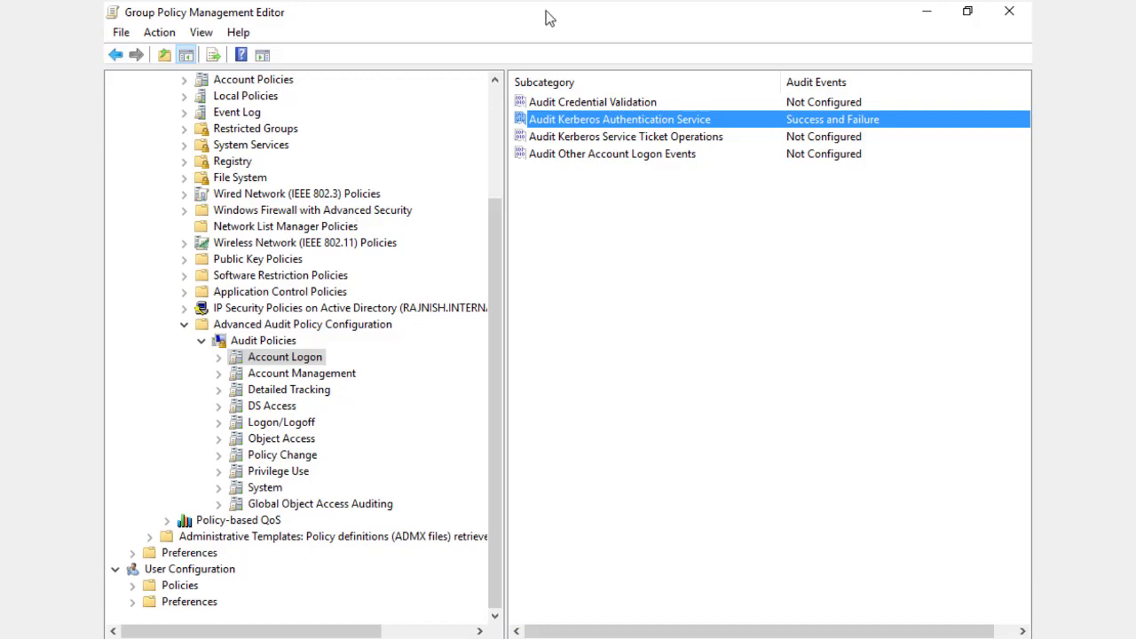
pyautogui.click(1009, 13)
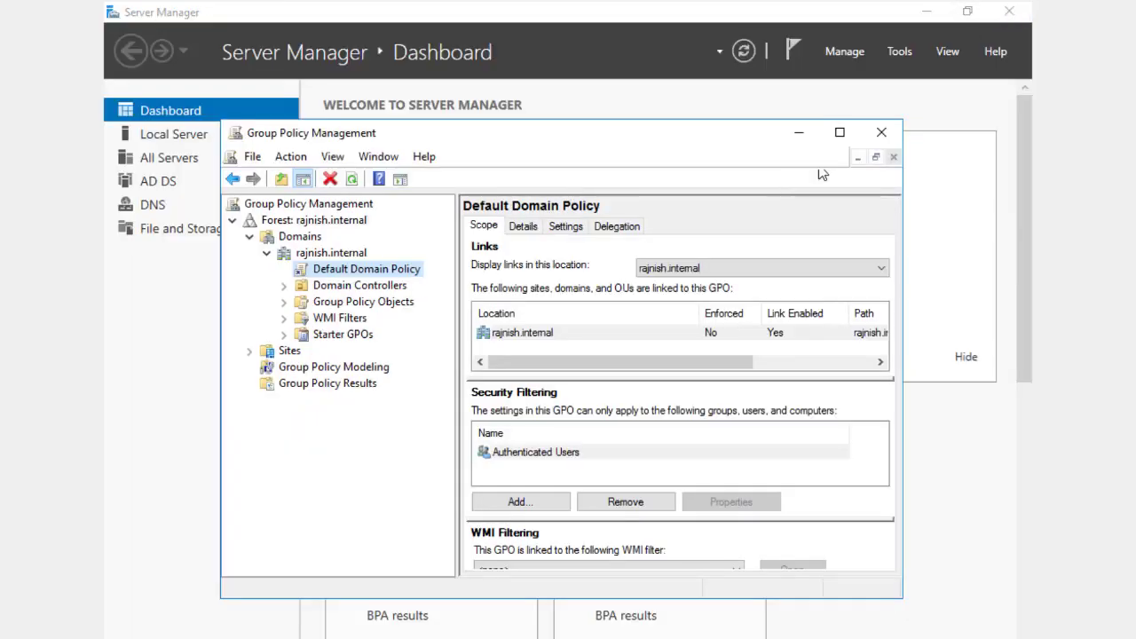
pyautogui.click(887, 137)
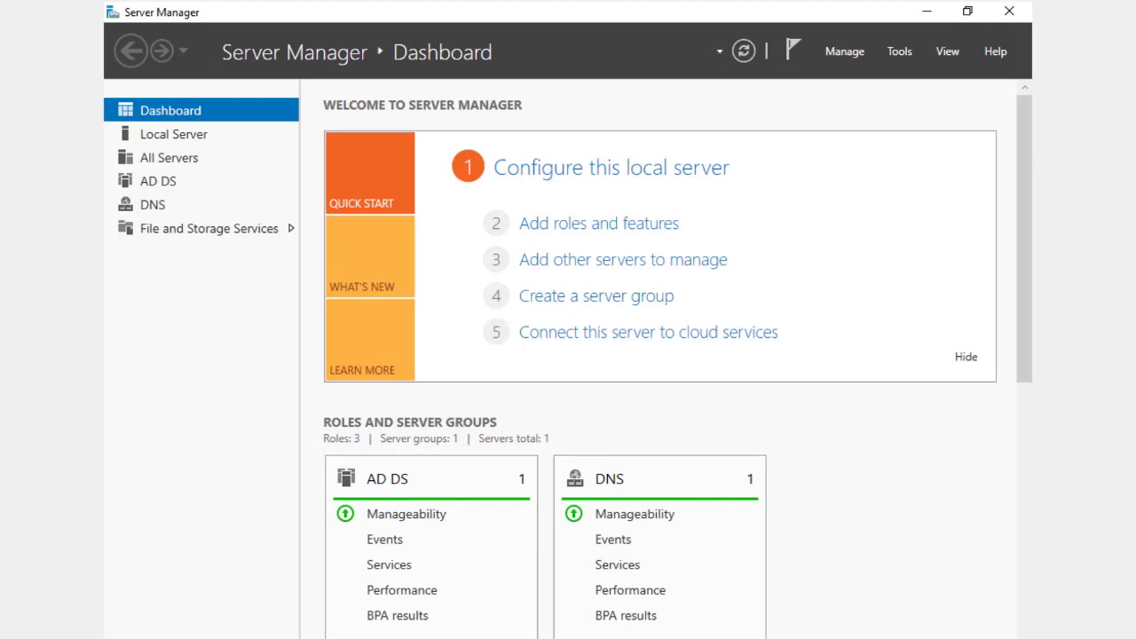
# Step: Force a group policy update by running "Gpupdate /force" in a Command Prompt with administrator rights
pyautogui.press('super+x')
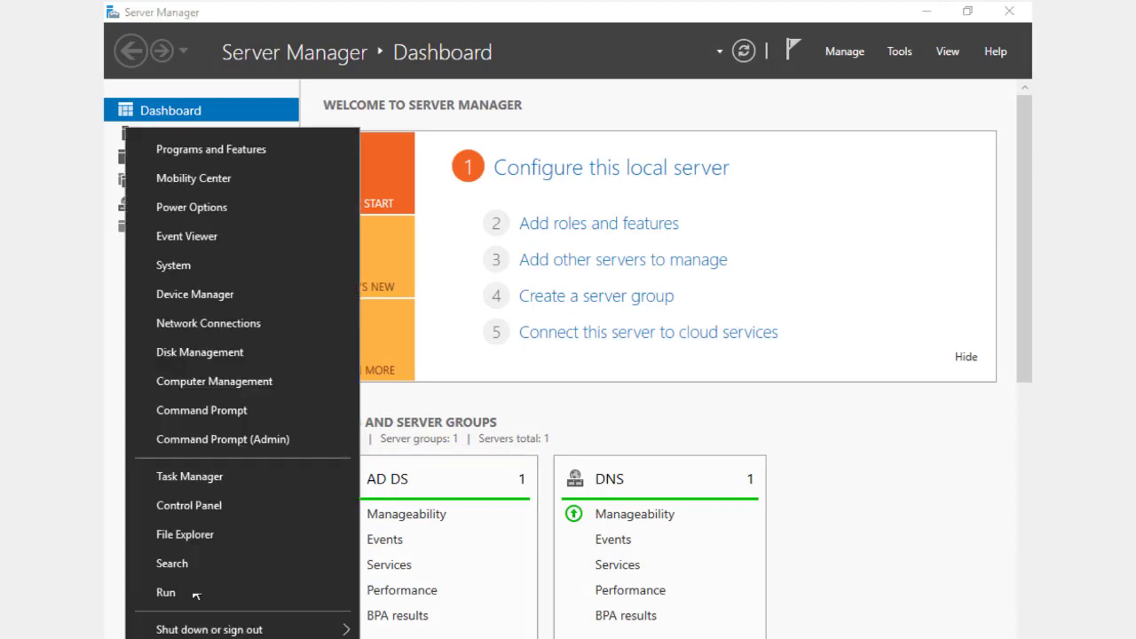
pyautogui.click(197, 444)
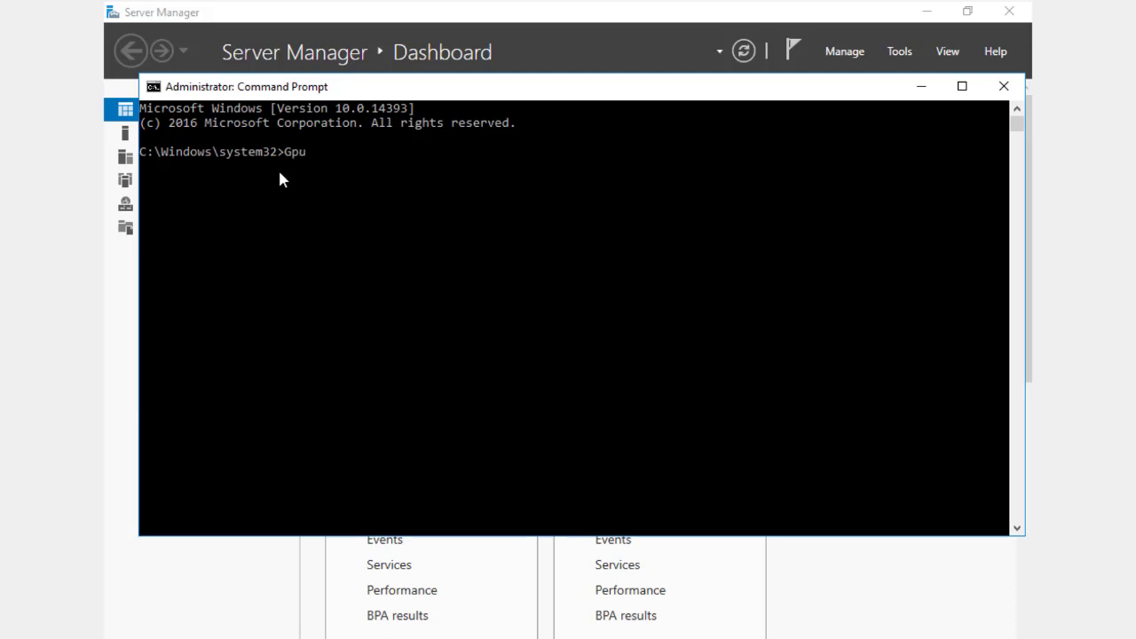
pyautogui.write('pdate /force')
pyautogui.press('Return')
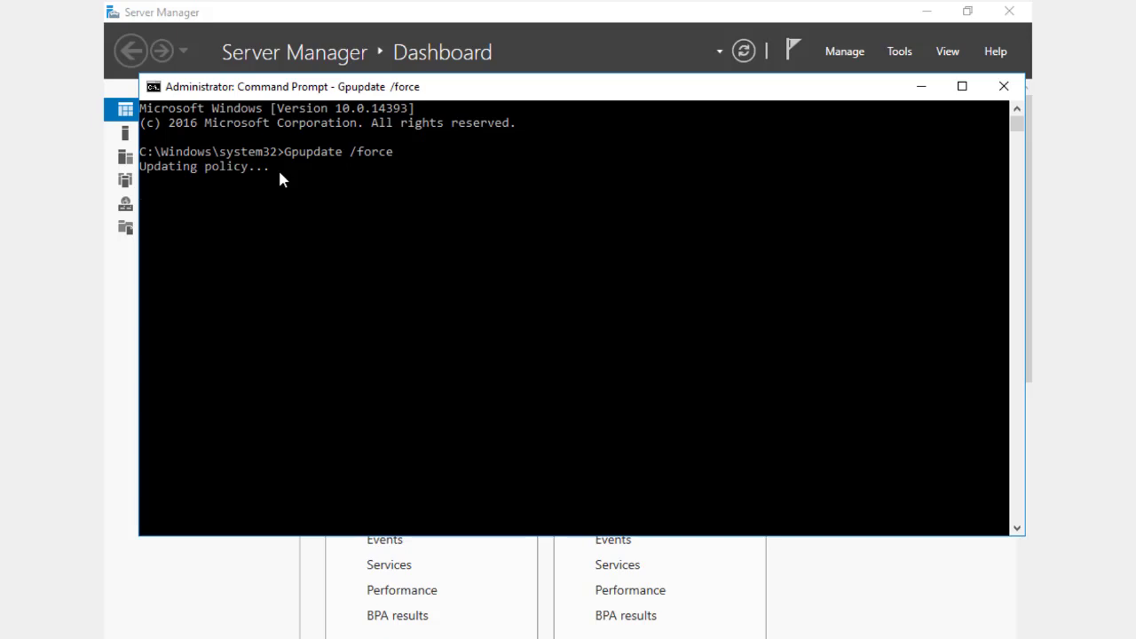